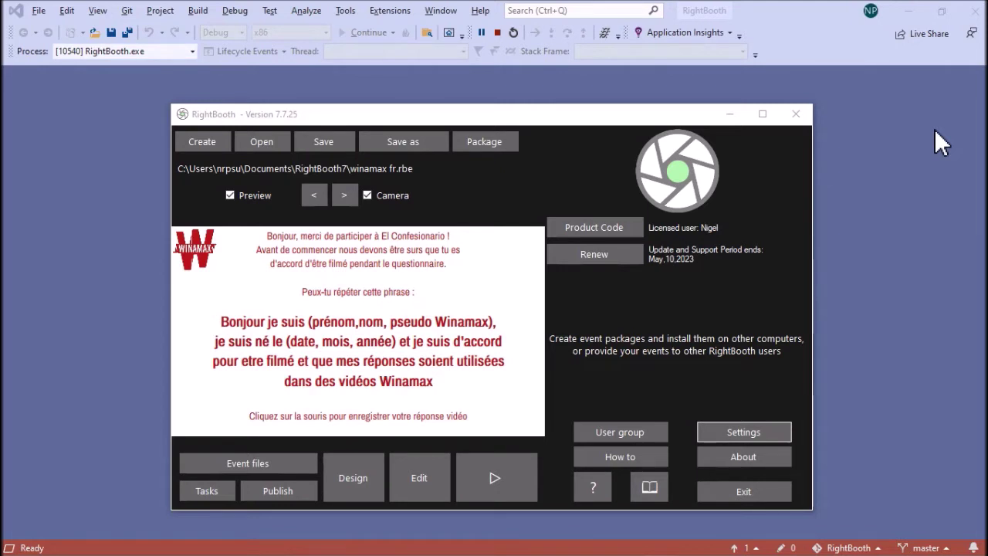
Review the question texts, answer types and branching in the winamax fr event design, and close the designer
click(361, 477)
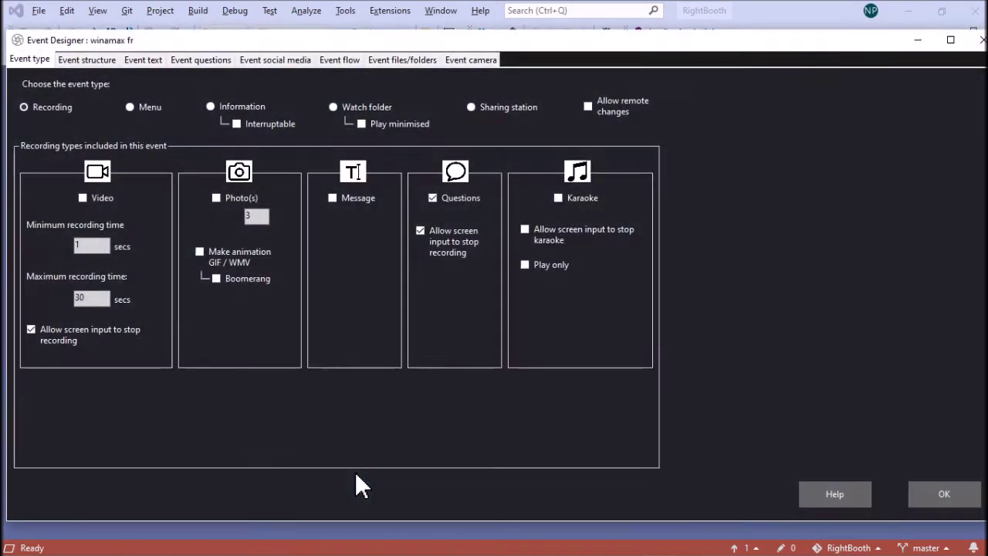
click(211, 61)
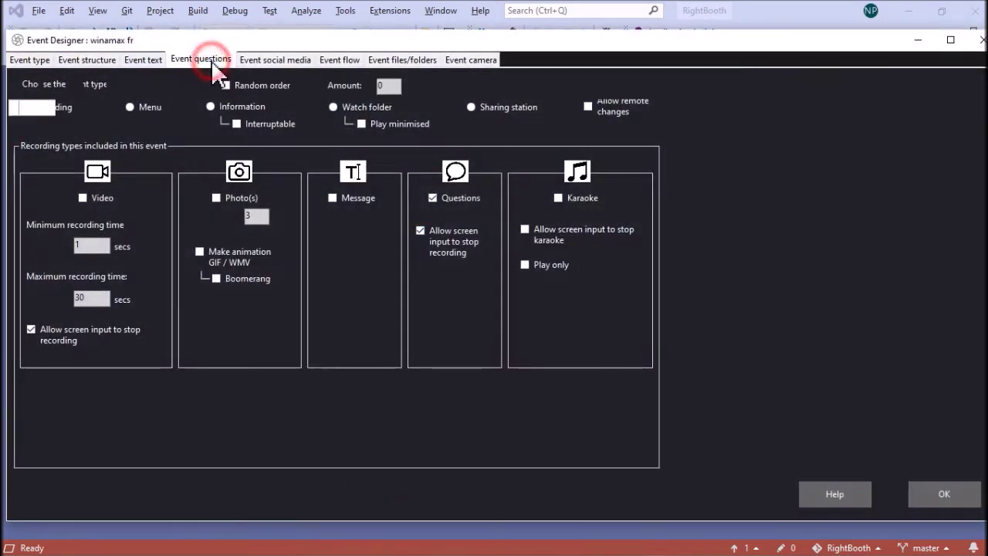
mouse_move(984, 144)
mouse_down()
mouse_move(983, 421)
mouse_move(983, 144)
mouse_up()
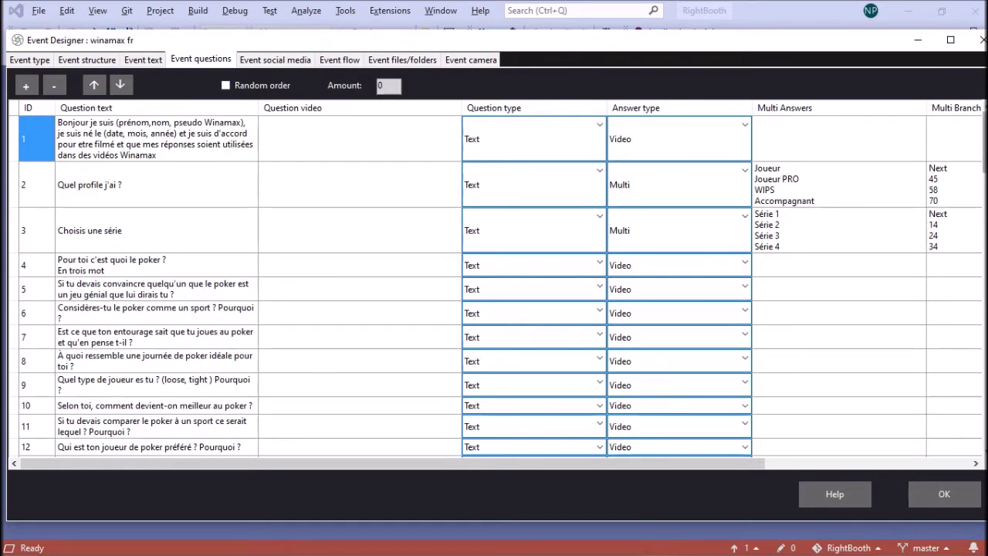
scroll(497, 289, down, 10)
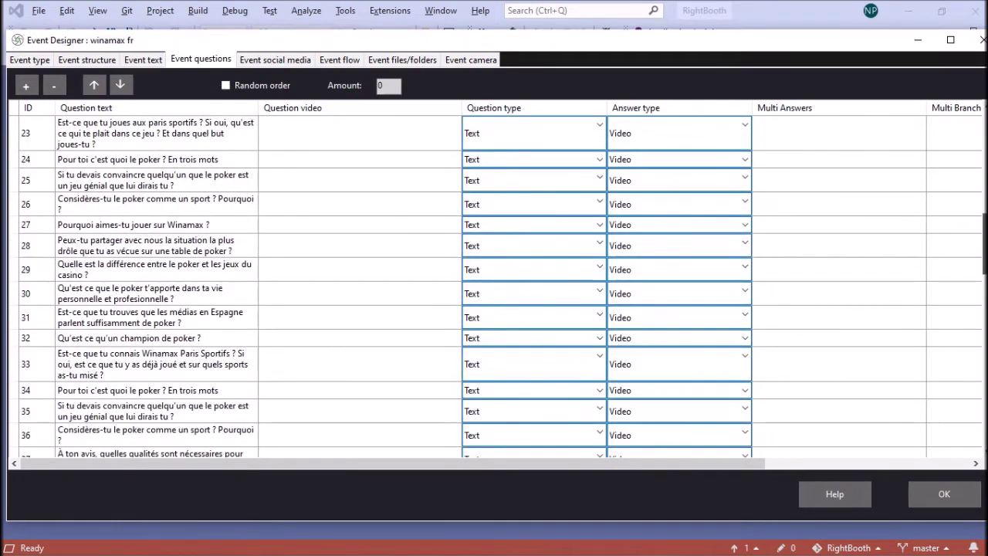
scroll(61, 259, up, 1)
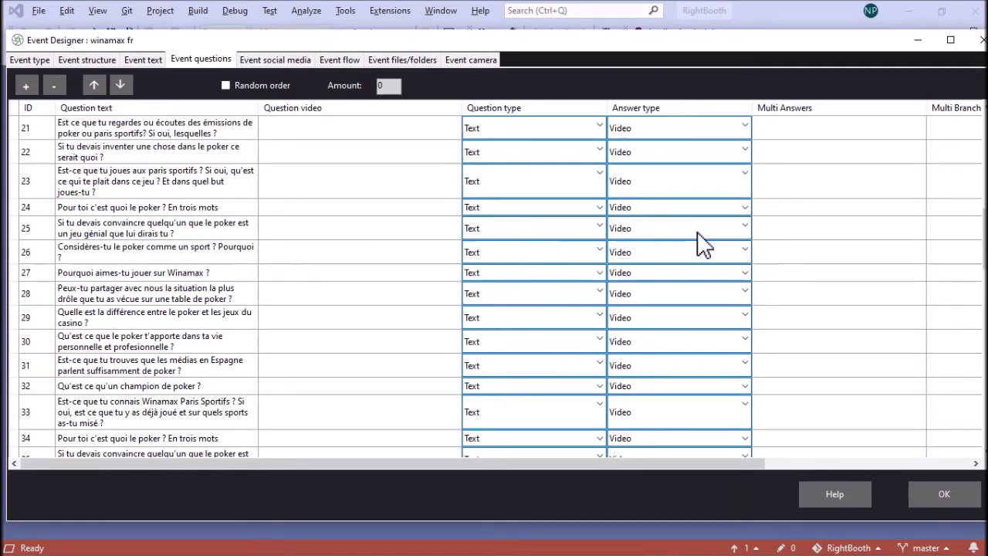
click(941, 492)
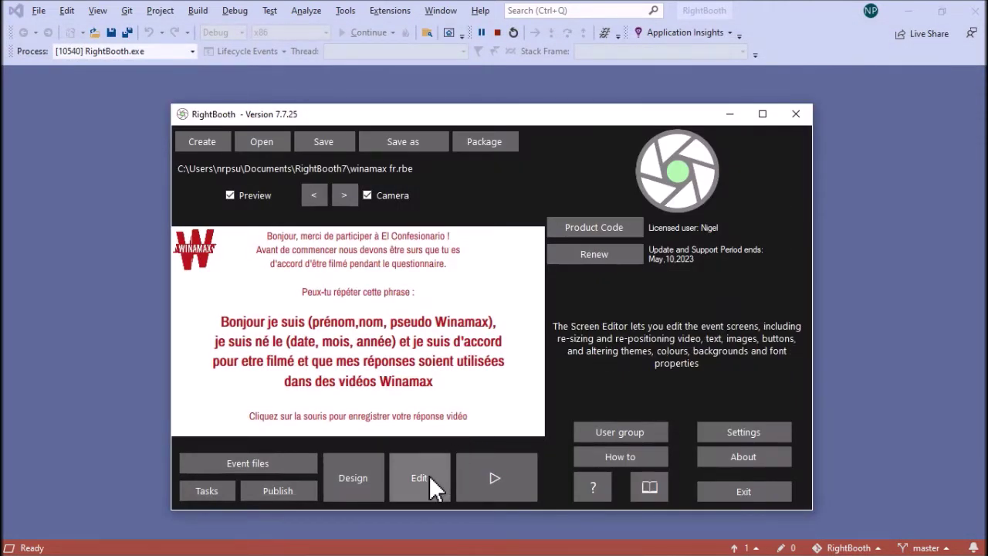
Open the event's screens for editing and view the question screens from question 1 through question 4
click(429, 474)
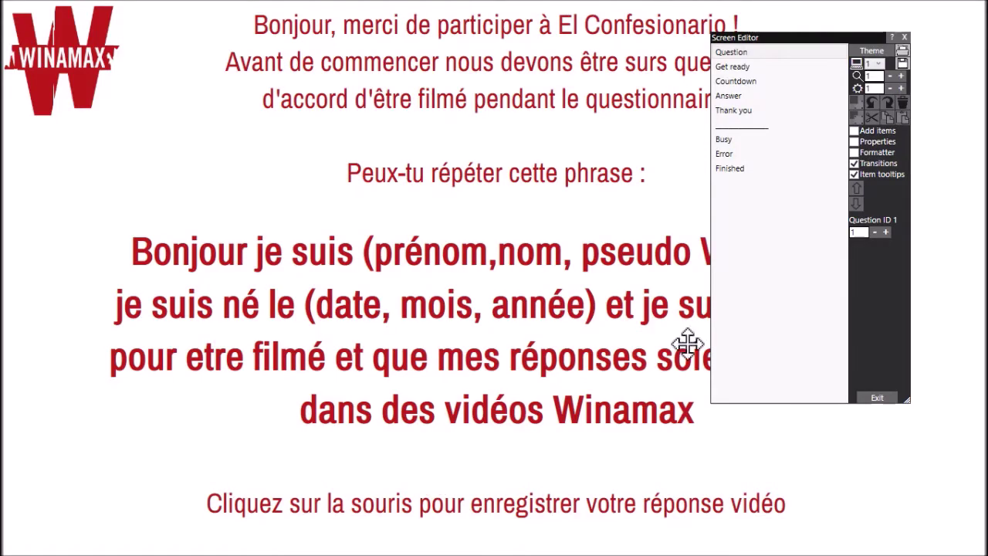
click(777, 54)
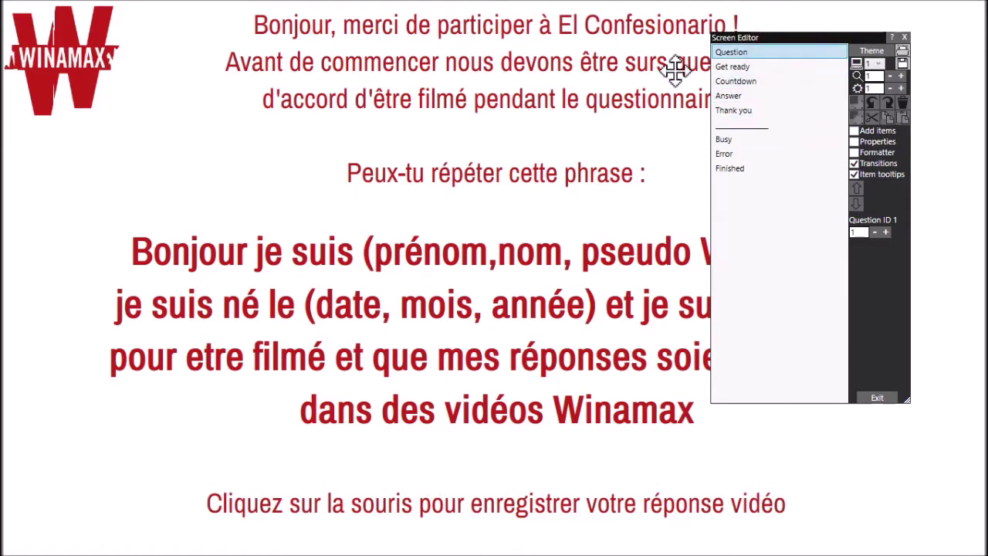
click(885, 232)
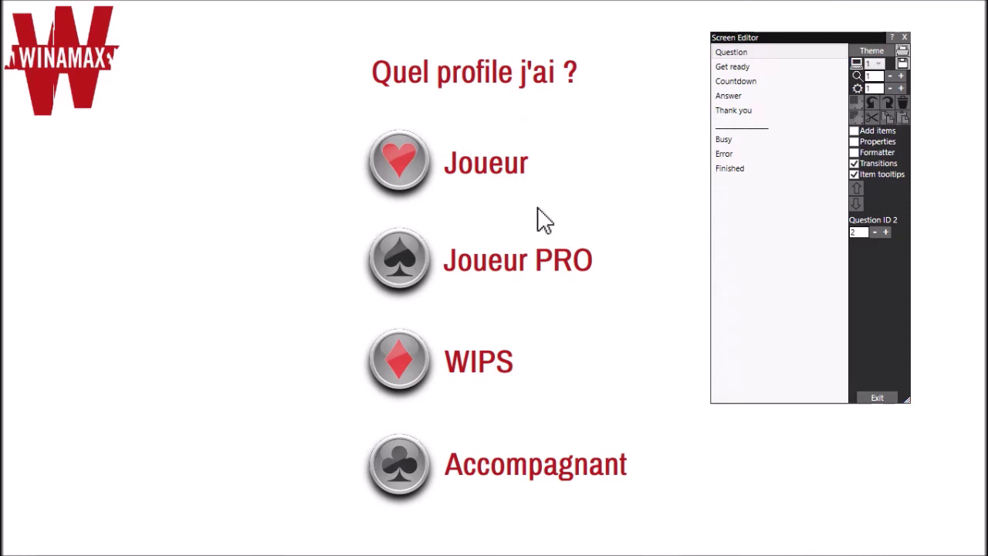
click(887, 231)
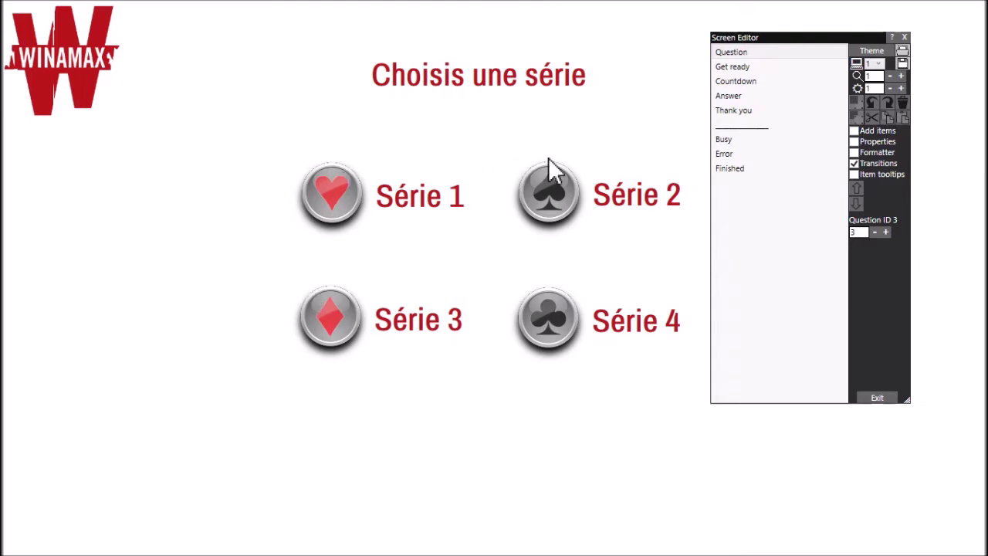
click(885, 232)
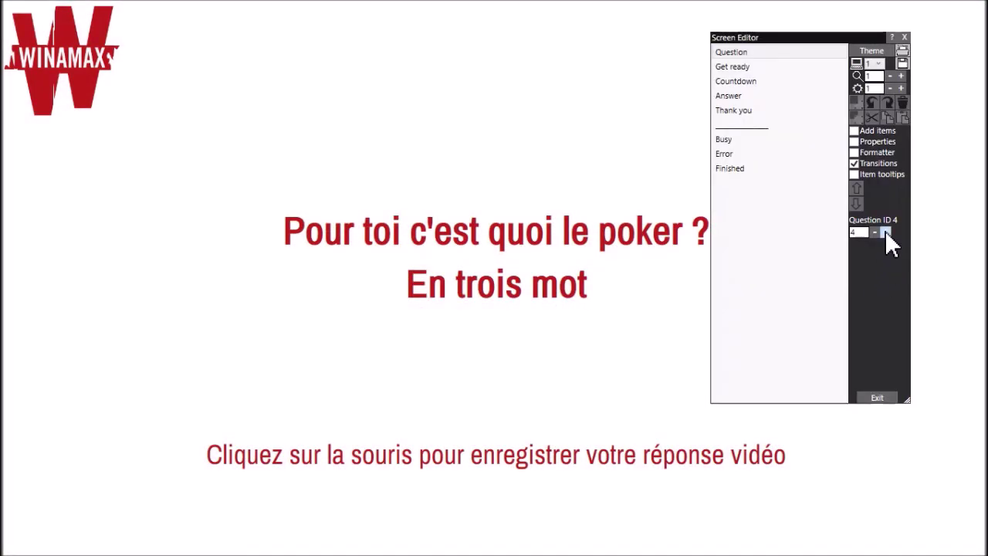
Turn off screen transitions and browse the question screens up to question 11, moving the editor window off the text
click(854, 163)
click(885, 232)
click(885, 232)
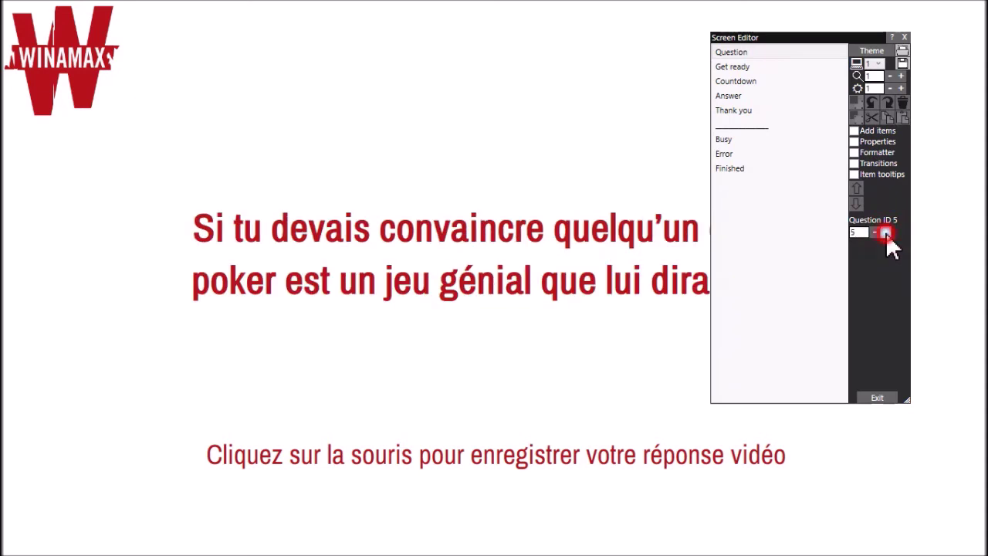
drag(826, 37, 871, 19)
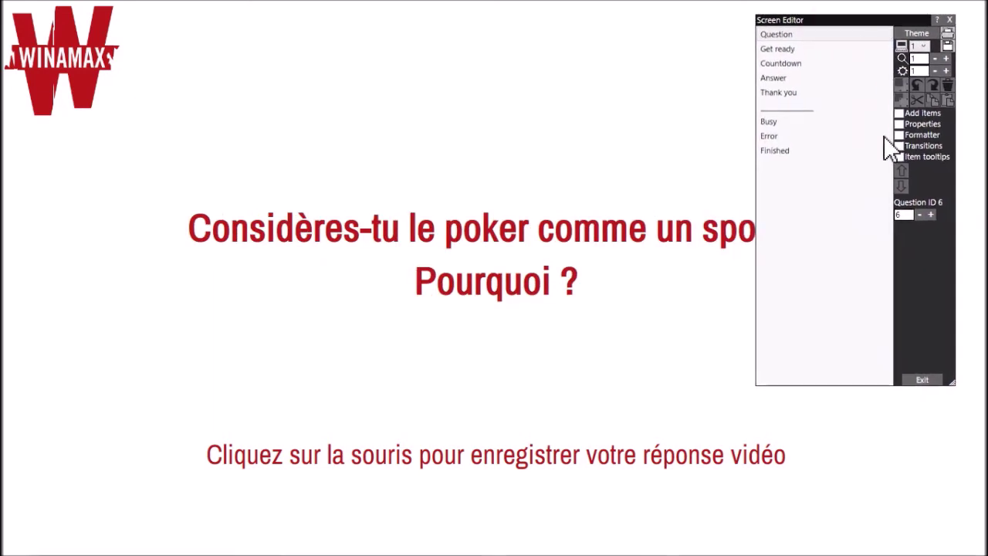
click(931, 215)
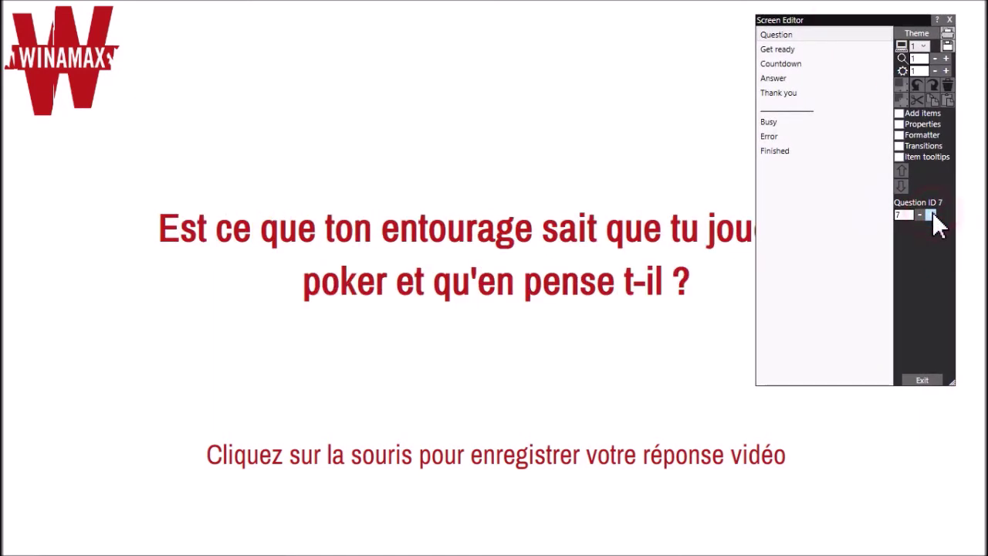
click(932, 215)
click(932, 215)
click(931, 215)
click(931, 215)
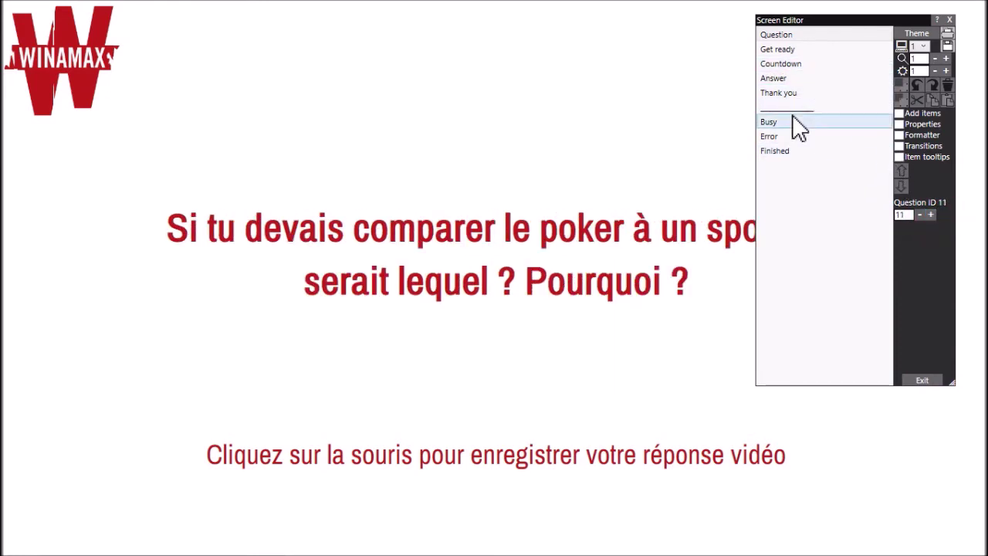
Show the answer screen for question 8 and nudge its question caption slightly upward, keeping the editor window clear of the countdown
click(788, 78)
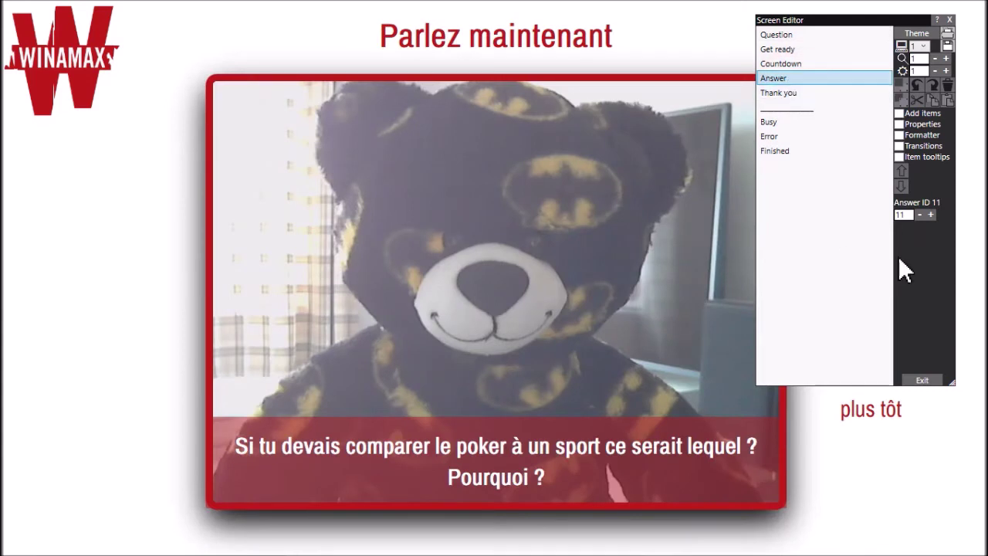
click(918, 216)
click(918, 216)
click(919, 216)
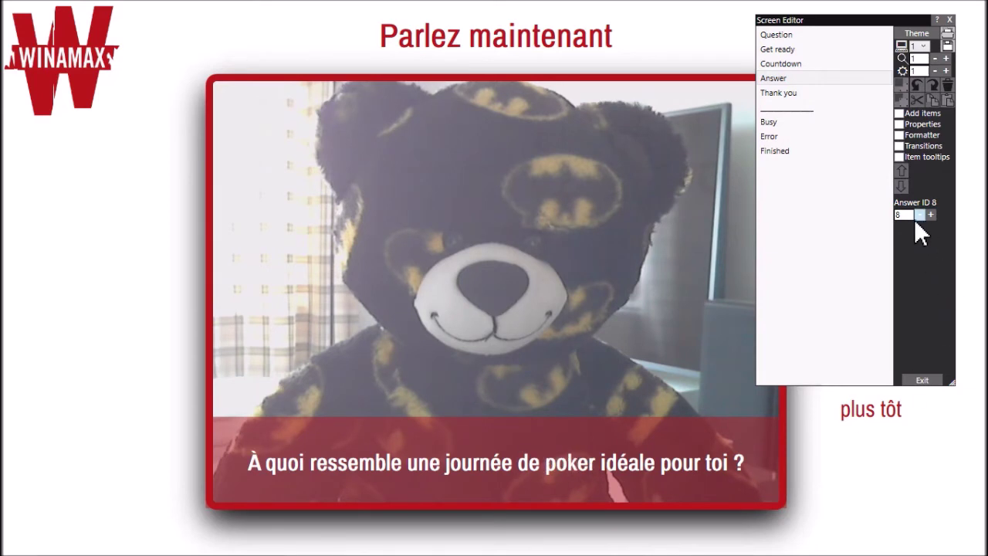
mouse_move(655, 458)
mouse_down()
mouse_move(533, 425)
mouse_move(502, 441)
mouse_move(664, 457)
mouse_move(643, 448)
mouse_move(656, 451)
mouse_up()
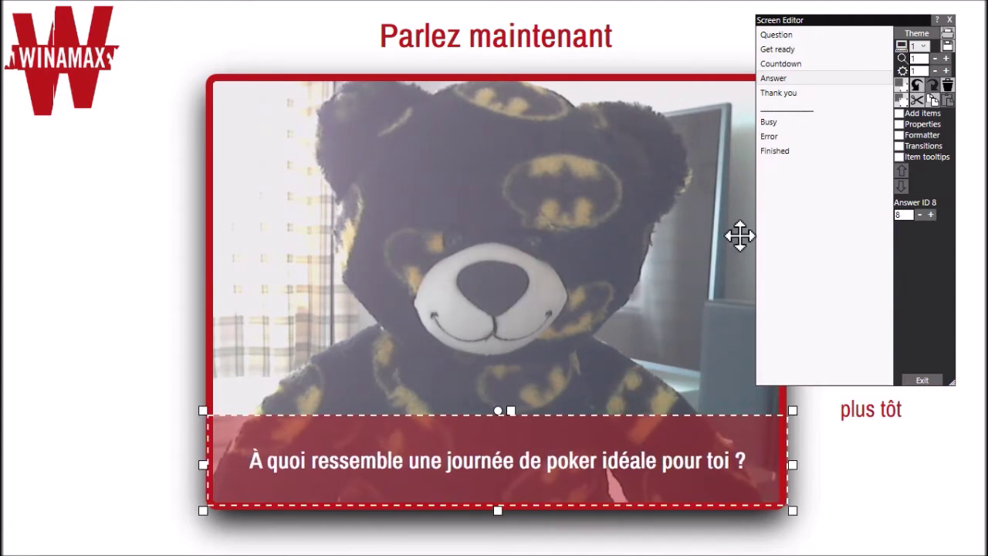
drag(856, 26, 118, 91)
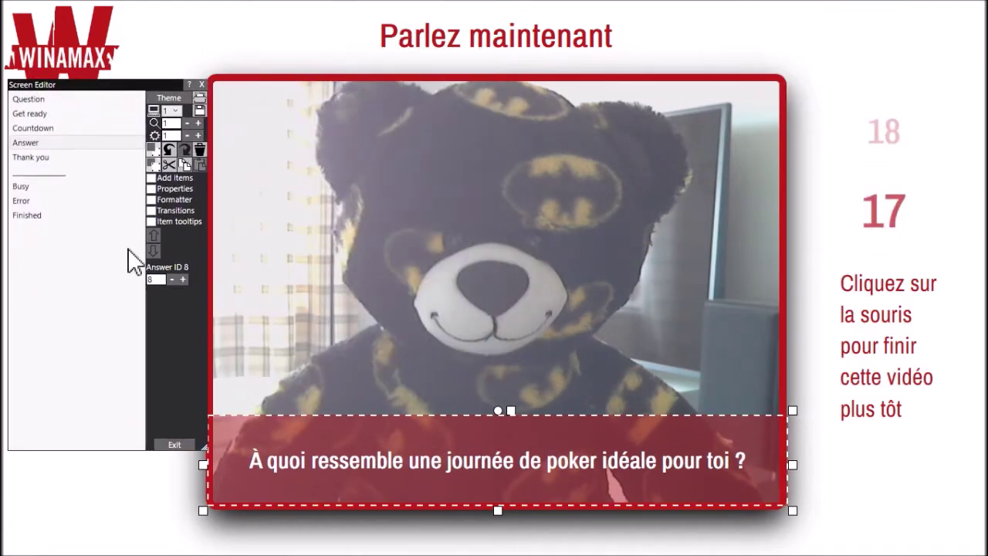
Show the answer screen for question 4 and shift its question caption slightly up and to the left, to about X 276, Y 572
click(172, 281)
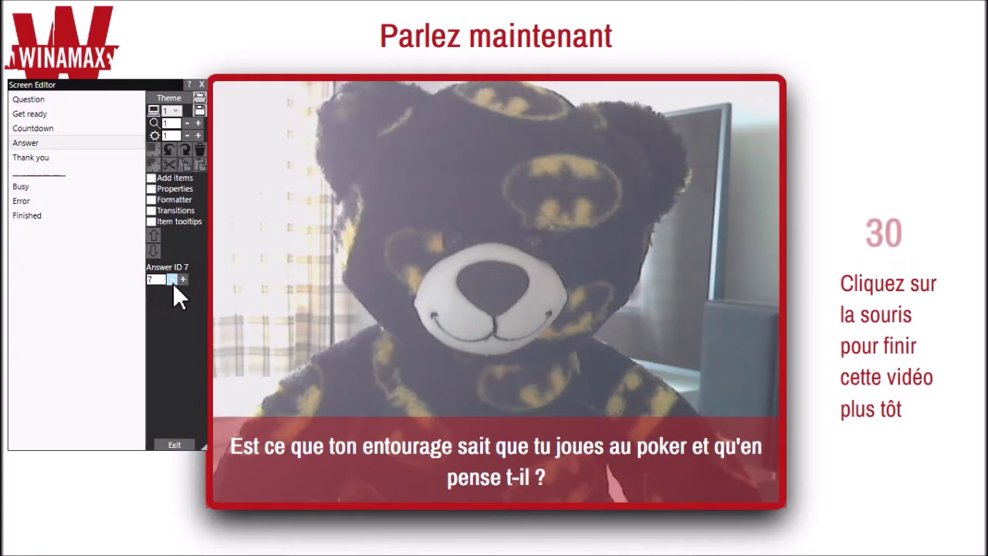
click(172, 281)
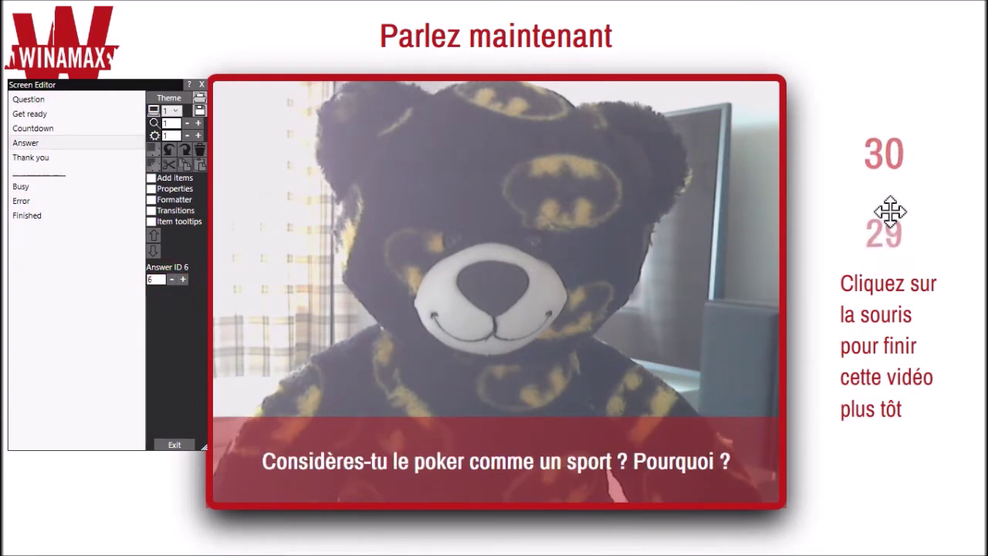
click(171, 279)
click(171, 280)
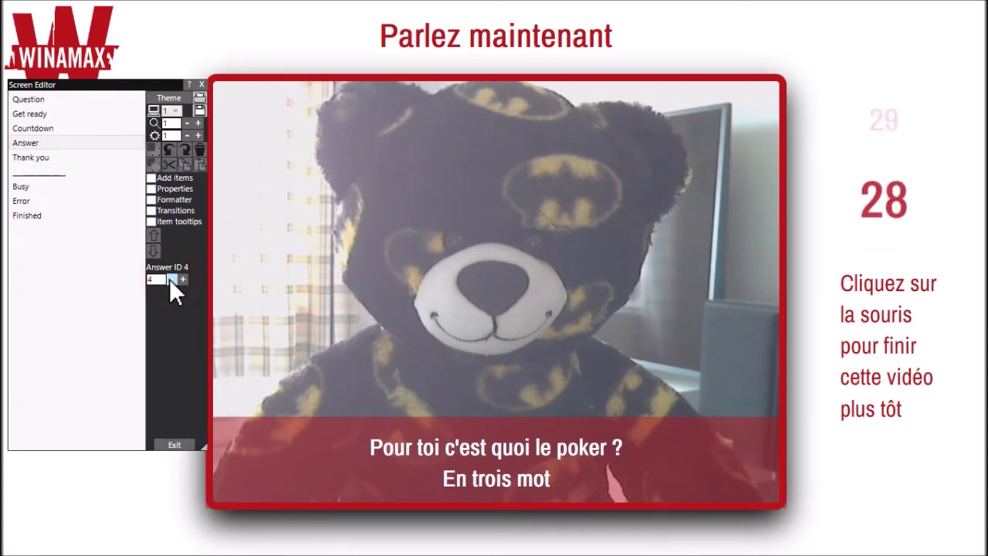
click(469, 473)
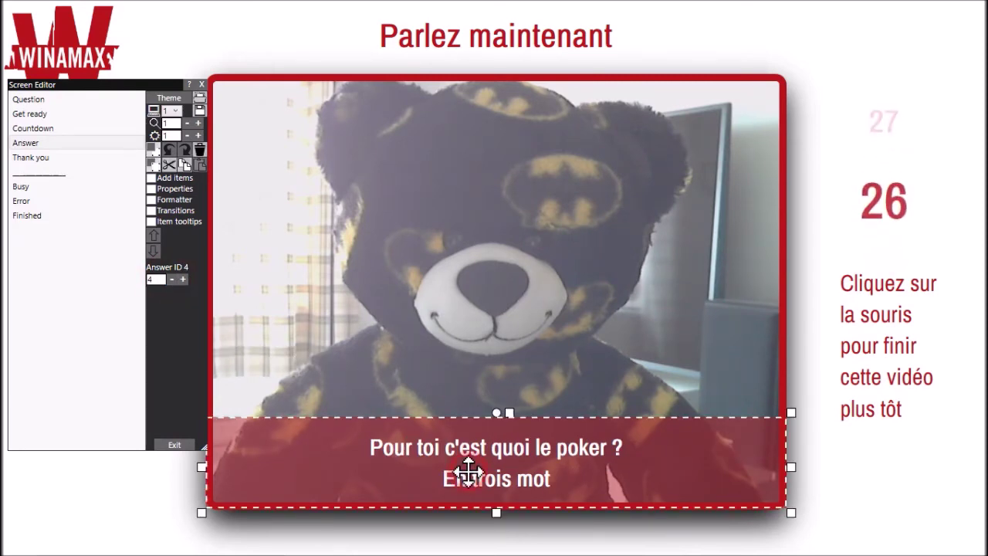
mouse_move(468, 458)
mouse_down()
mouse_move(422, 335)
mouse_move(478, 393)
mouse_move(468, 460)
mouse_move(461, 449)
mouse_move(470, 457)
mouse_move(551, 247)
mouse_move(472, 399)
mouse_move(468, 455)
mouse_up()
Display the question caption's label properties and arrange the floating windows so all its settings are readable
click(151, 189)
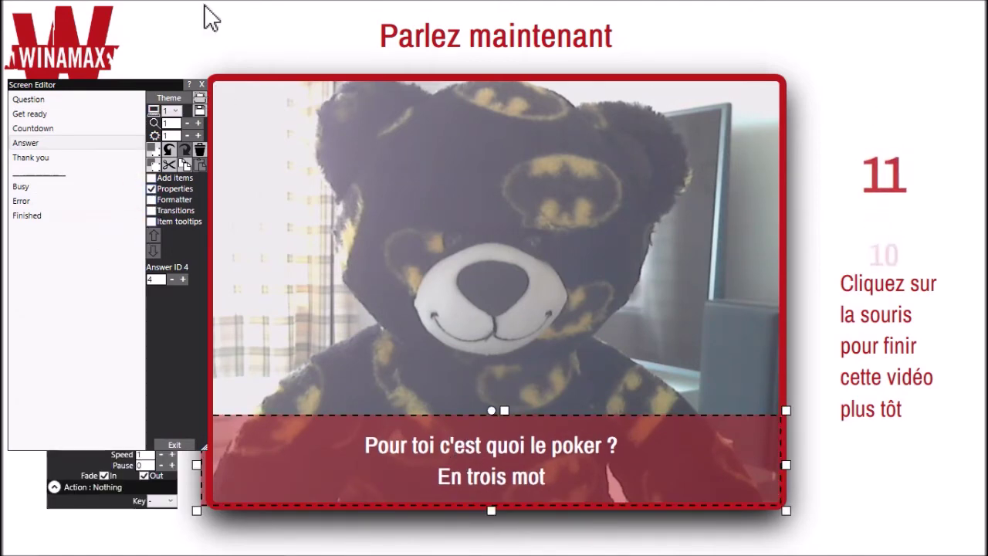
drag(81, 86, 899, 181)
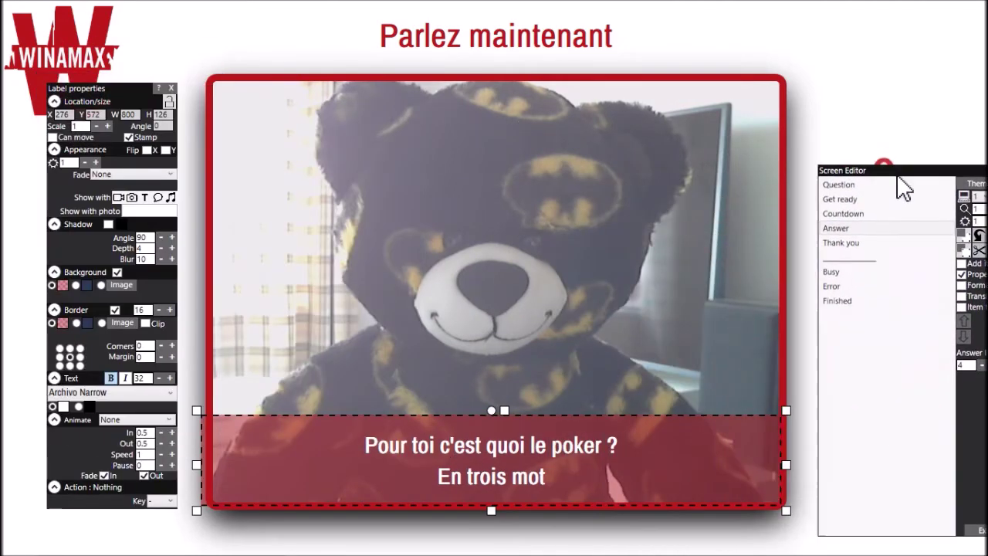
drag(136, 93, 160, 122)
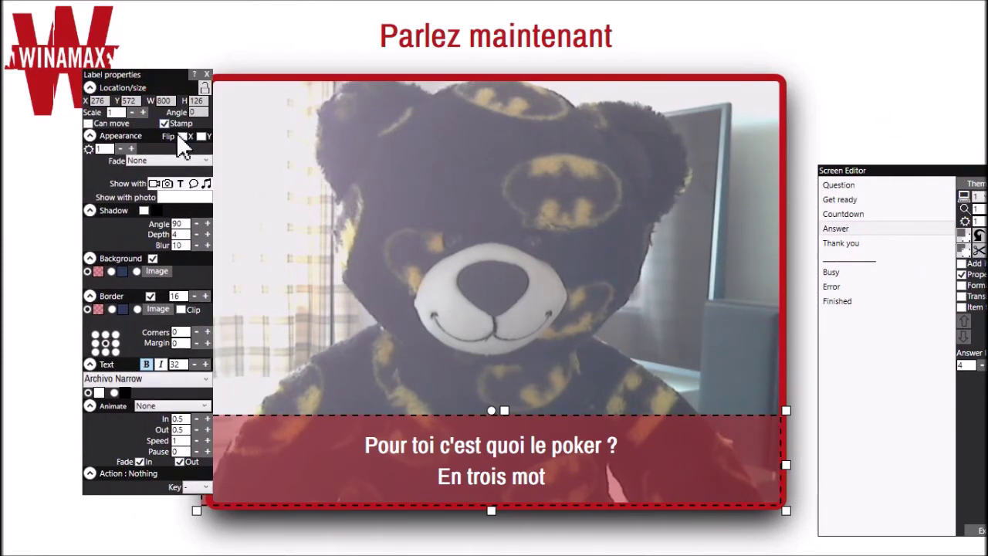
Reposition the question caption on answer screen 4 to about X 281, Y 576, and bring the editor window fully into view
drag(470, 421, 475, 453)
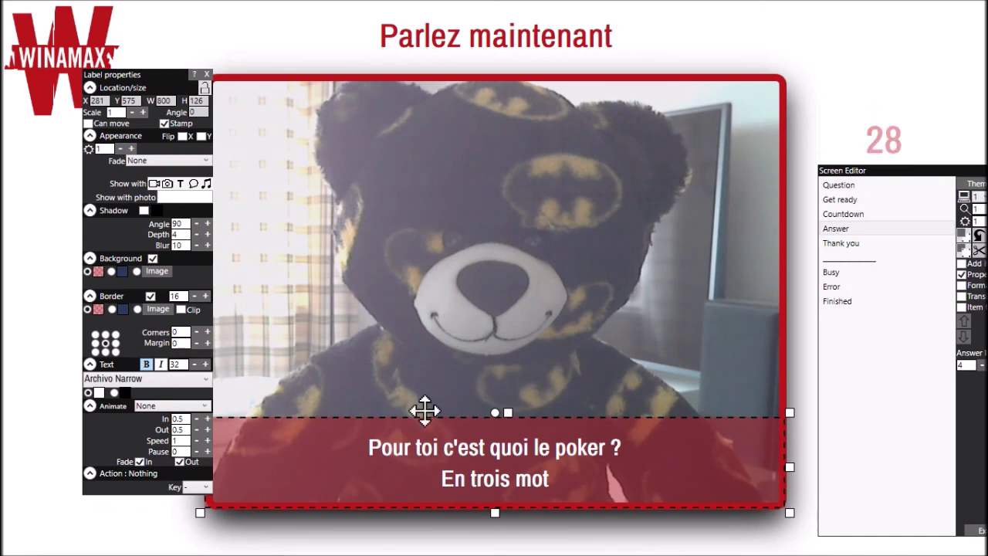
mouse_move(460, 454)
mouse_down()
mouse_move(479, 367)
mouse_move(417, 426)
mouse_move(470, 456)
mouse_move(460, 455)
mouse_up()
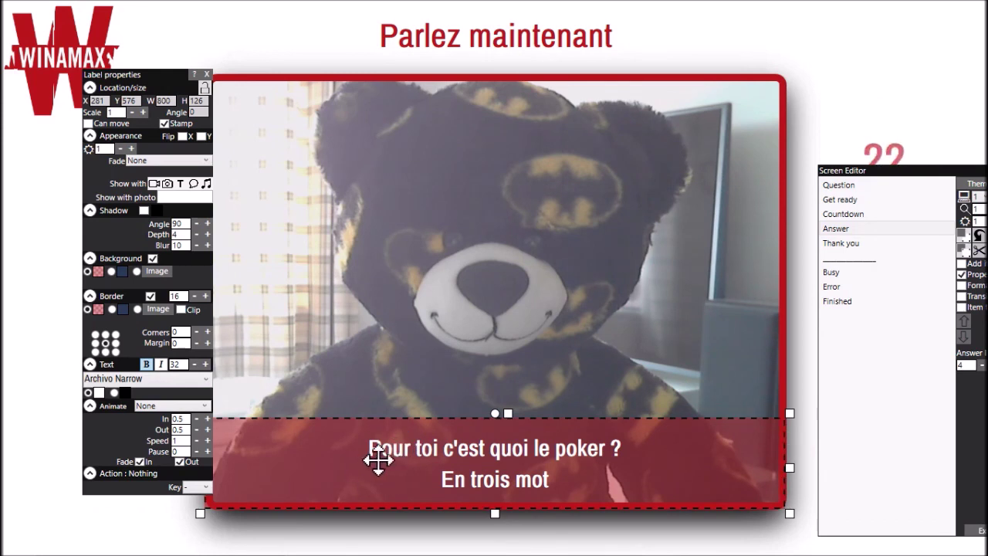
drag(892, 173, 716, 69)
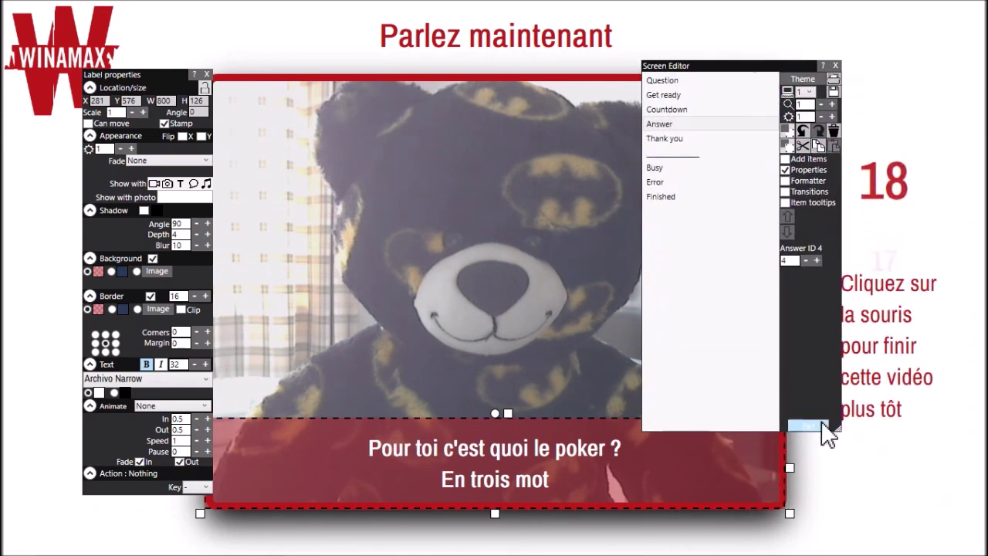